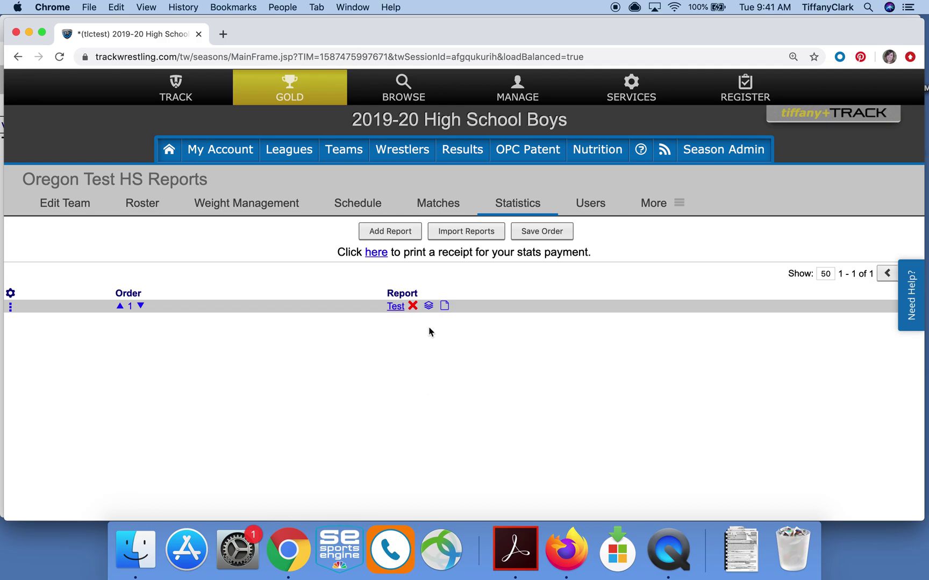
Step: Add a report named 'Falls' with Wrestler Data included, Count Byes No and Make Public No
click(387, 232)
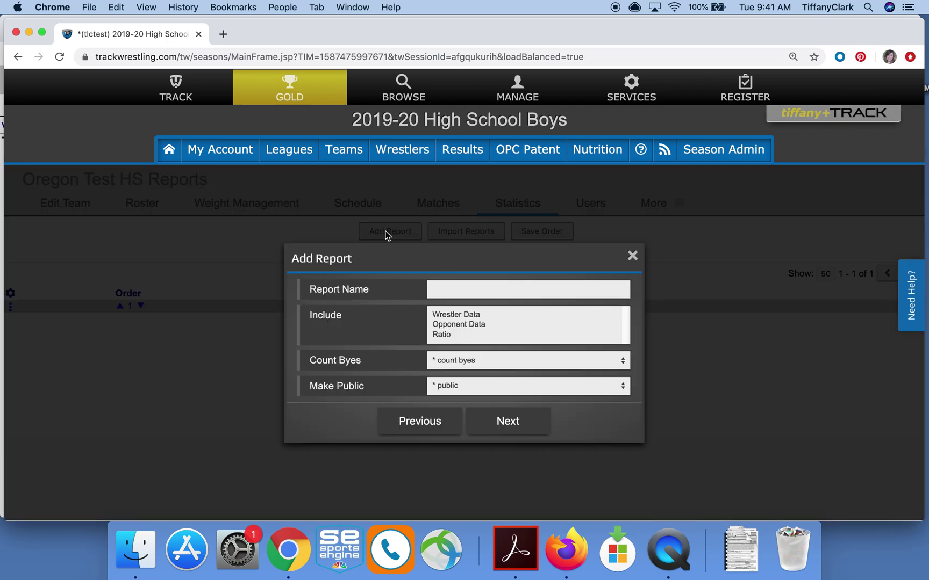
click(453, 291)
text(Falls)
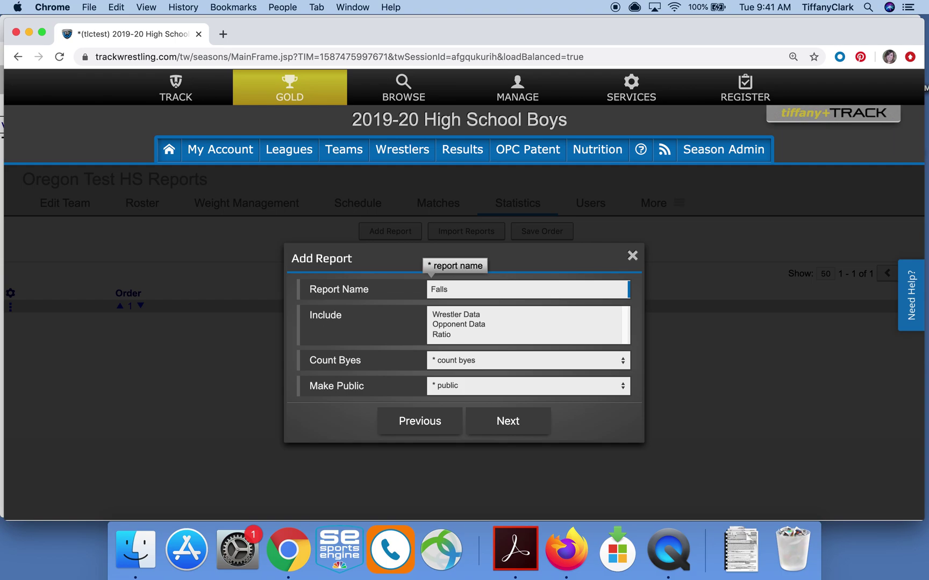
click(465, 316)
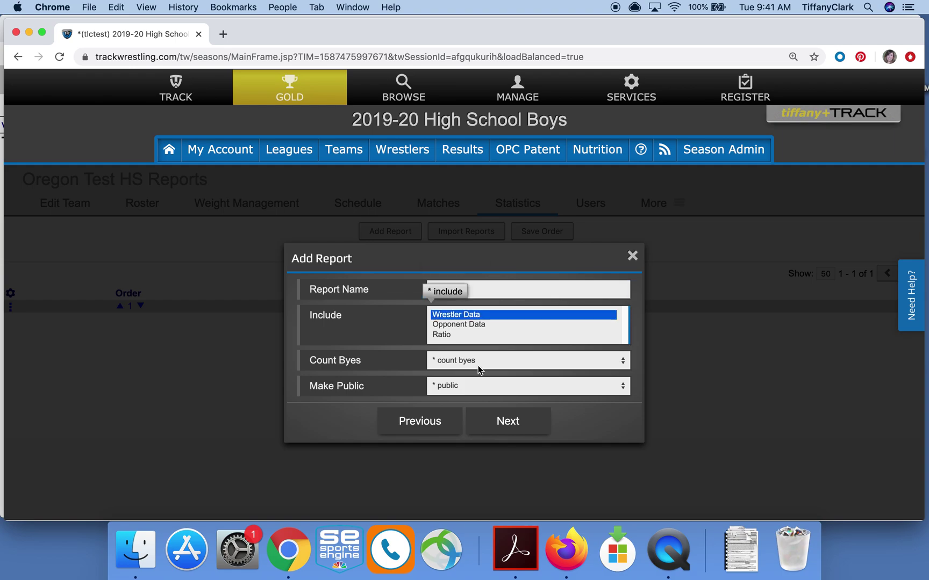
click(477, 363)
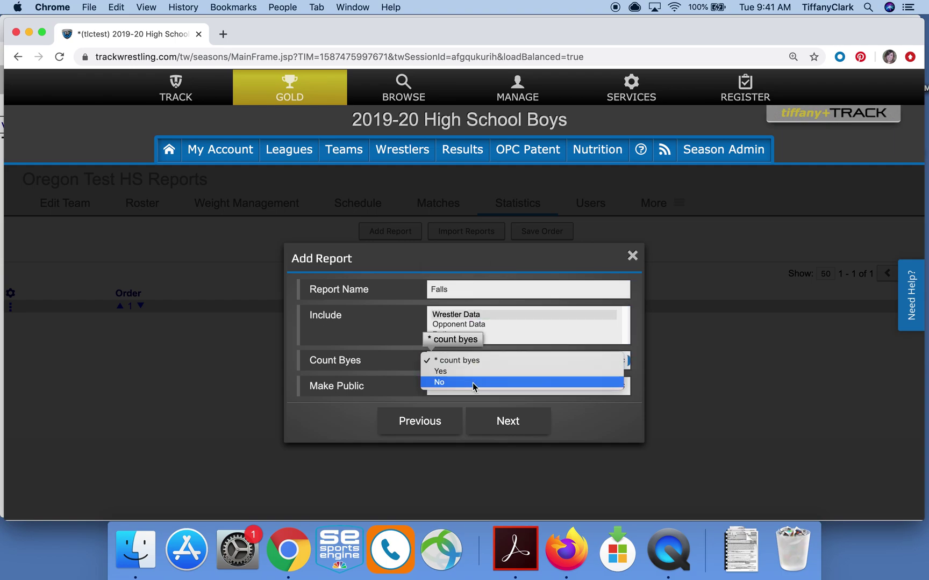
click(472, 383)
click(479, 385)
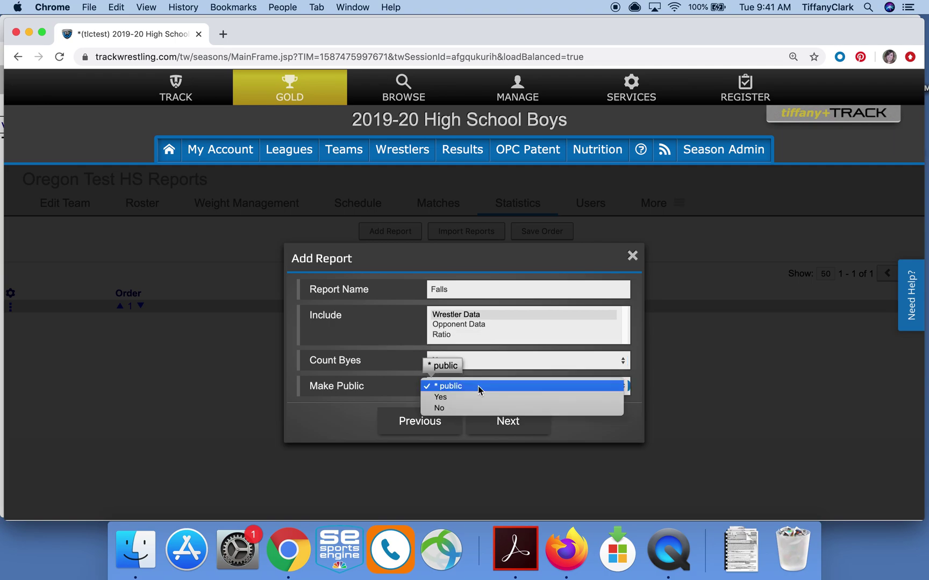
click(472, 408)
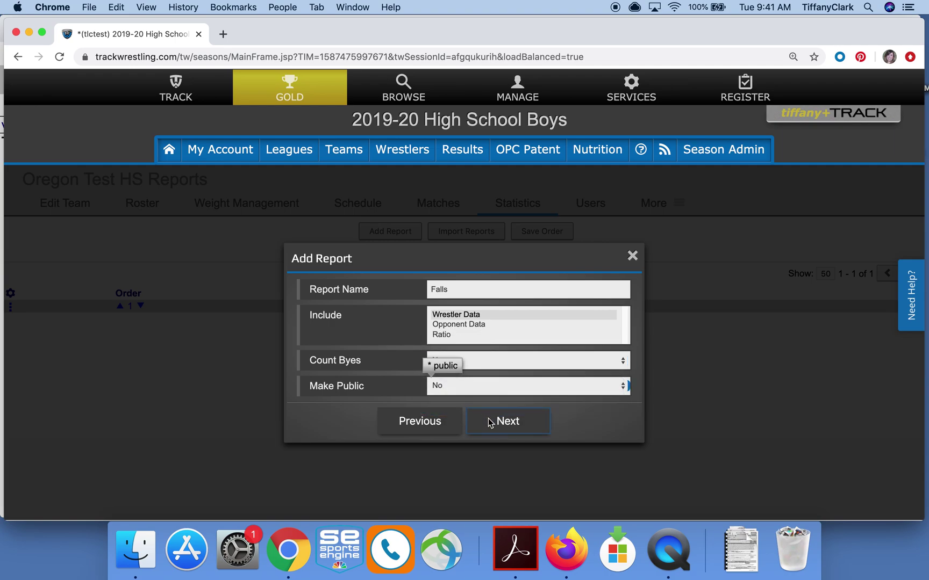
Step: Filter the report to the 11/21/2019 and 05/01/2020 duals
click(490, 422)
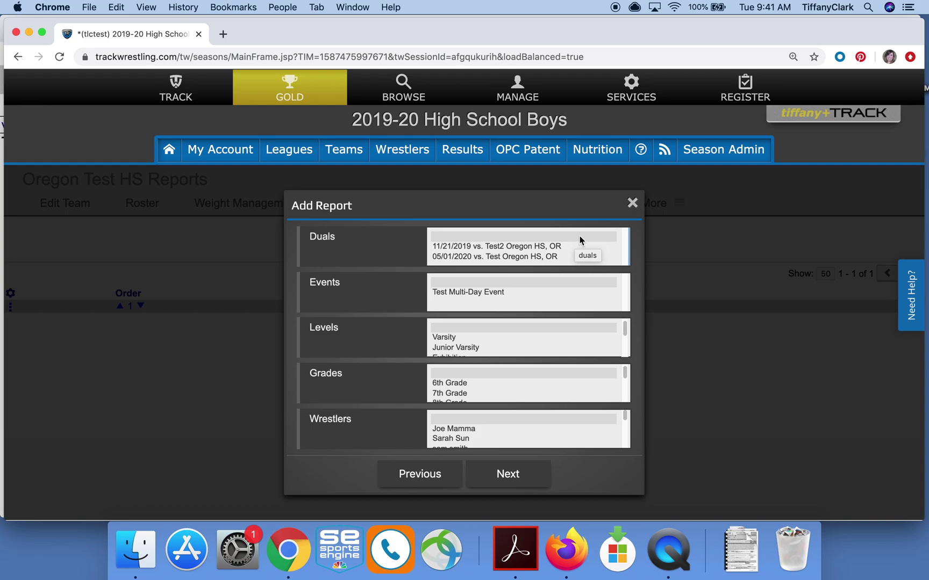
click(477, 246)
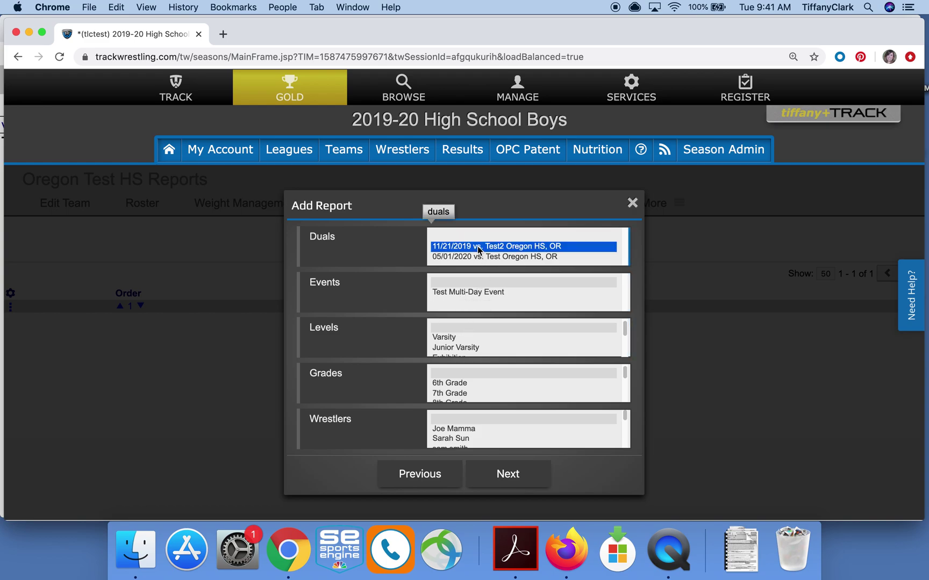
super+click(506, 257)
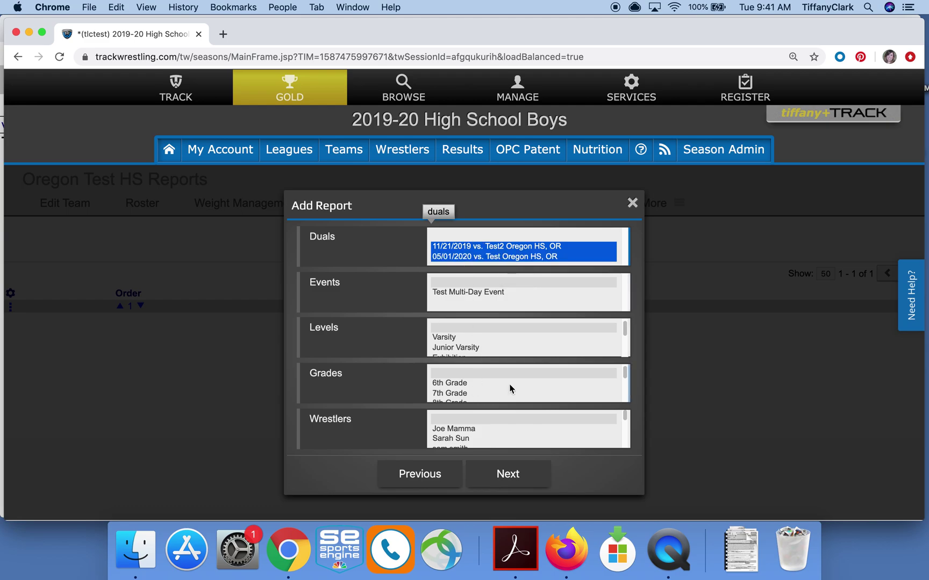
click(508, 475)
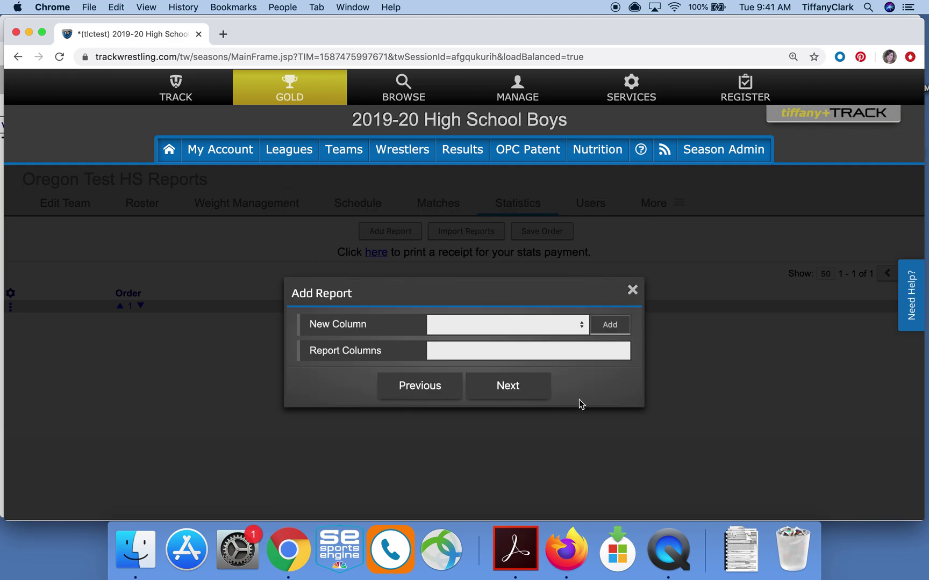
Step: Add the Wins, Loses and Fall columns to the report, then continue
click(581, 325)
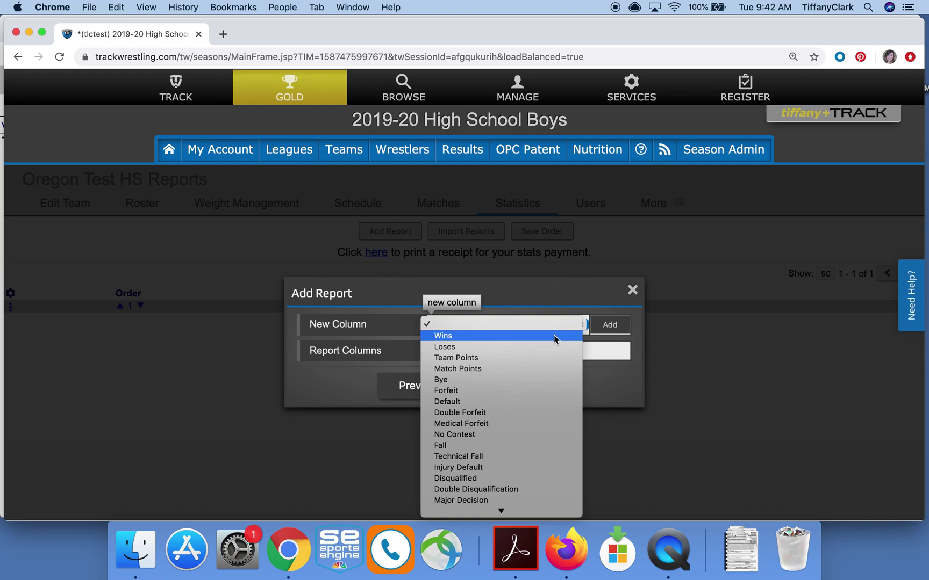
click(555, 338)
click(608, 325)
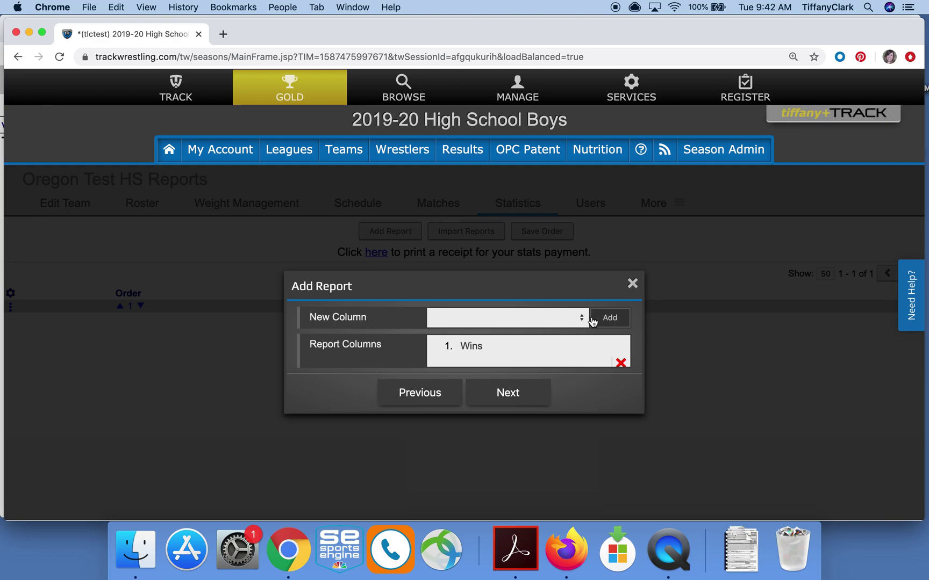
click(584, 322)
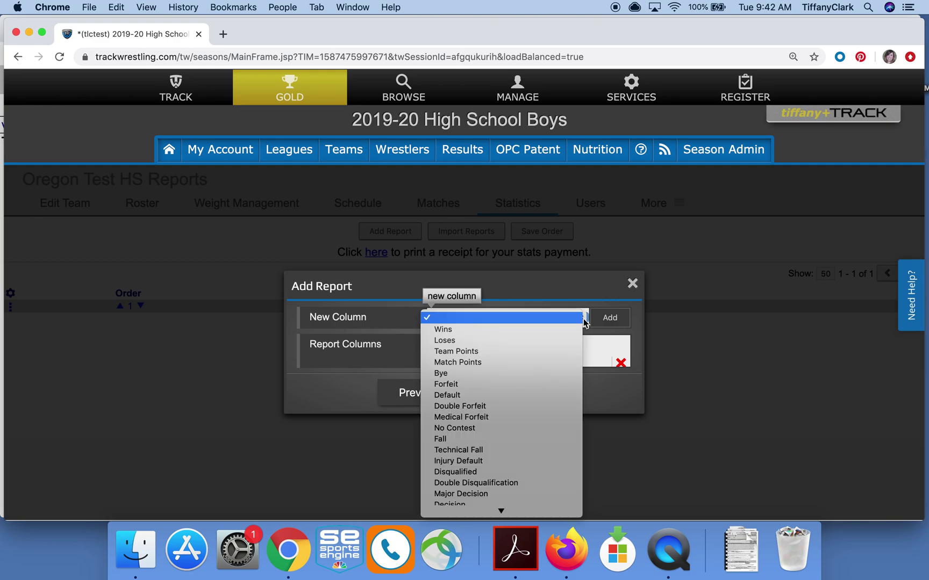
click(564, 339)
click(621, 321)
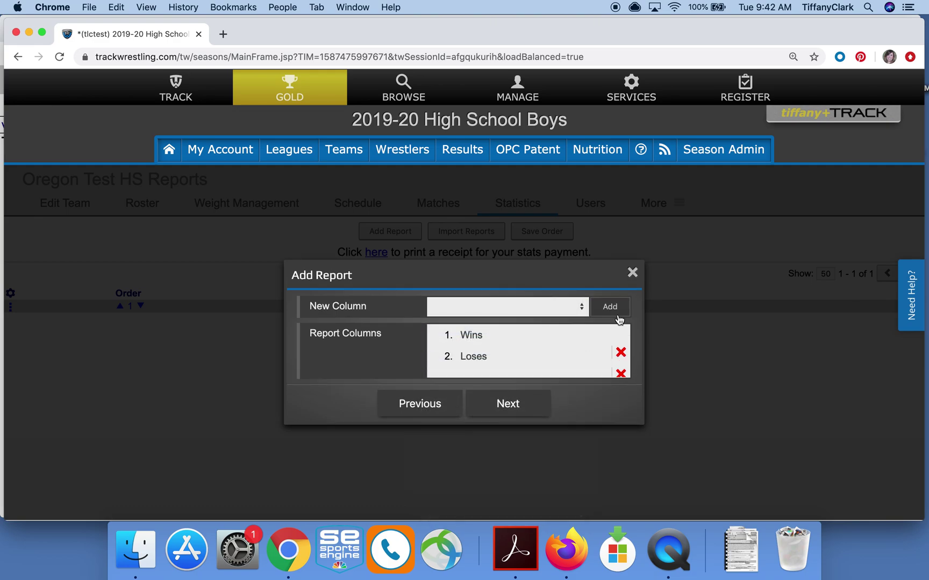
click(579, 307)
click(516, 428)
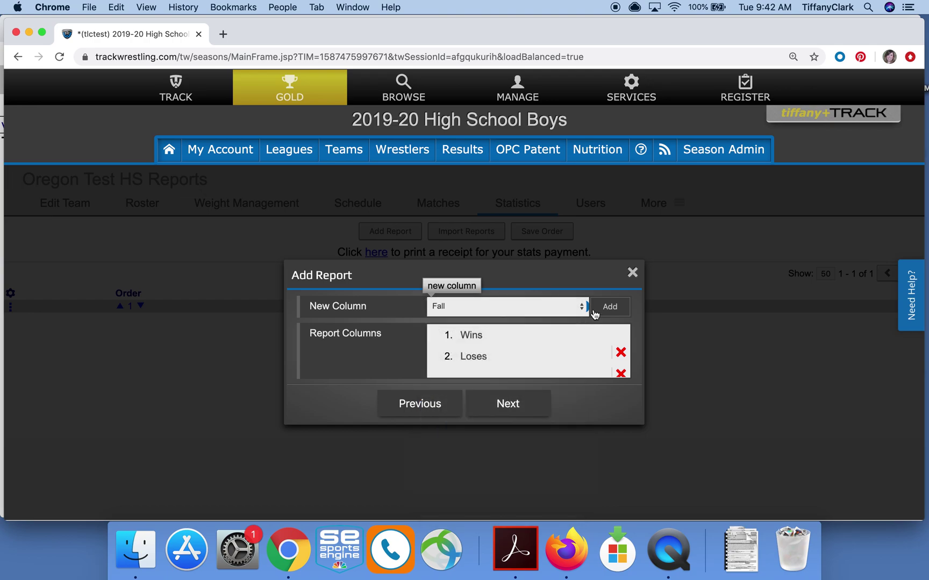
click(607, 306)
click(527, 417)
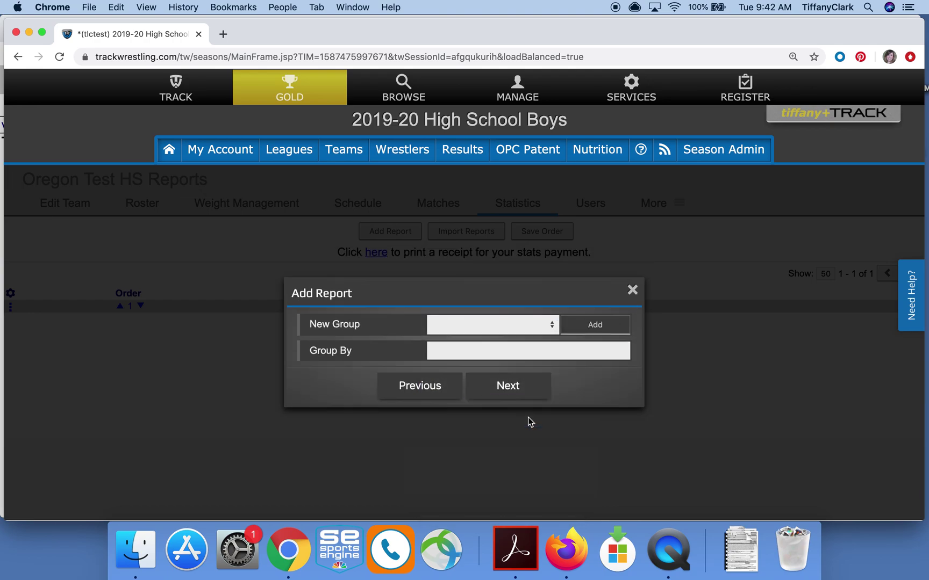
Step: Add Event as the report's Group By option
click(554, 329)
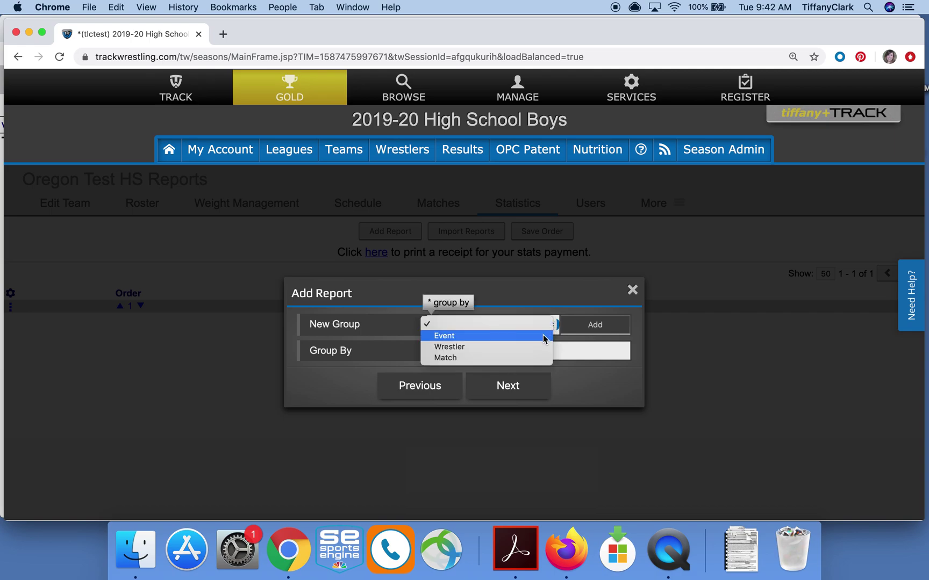
click(543, 336)
click(575, 329)
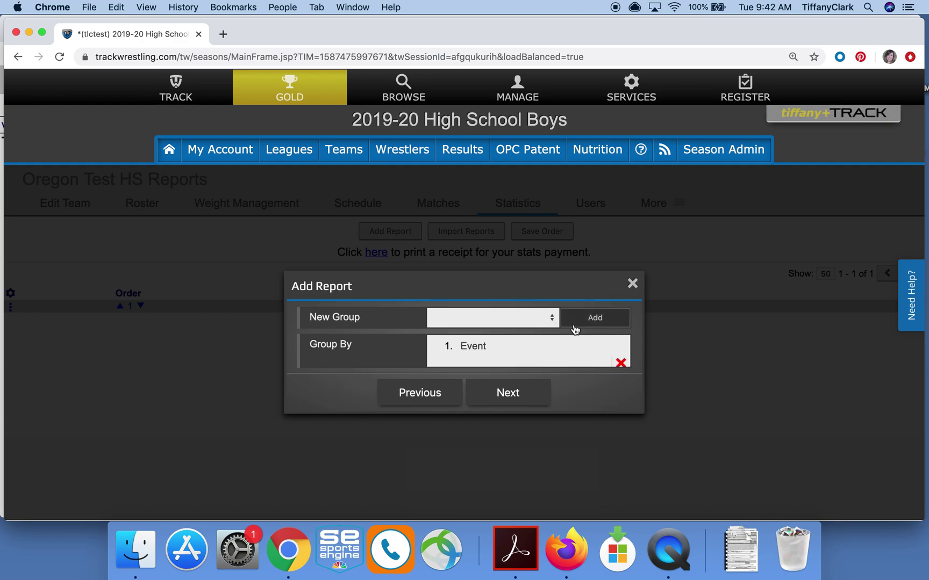
Step: Set the report's font size to 14 in the formatting options
click(533, 391)
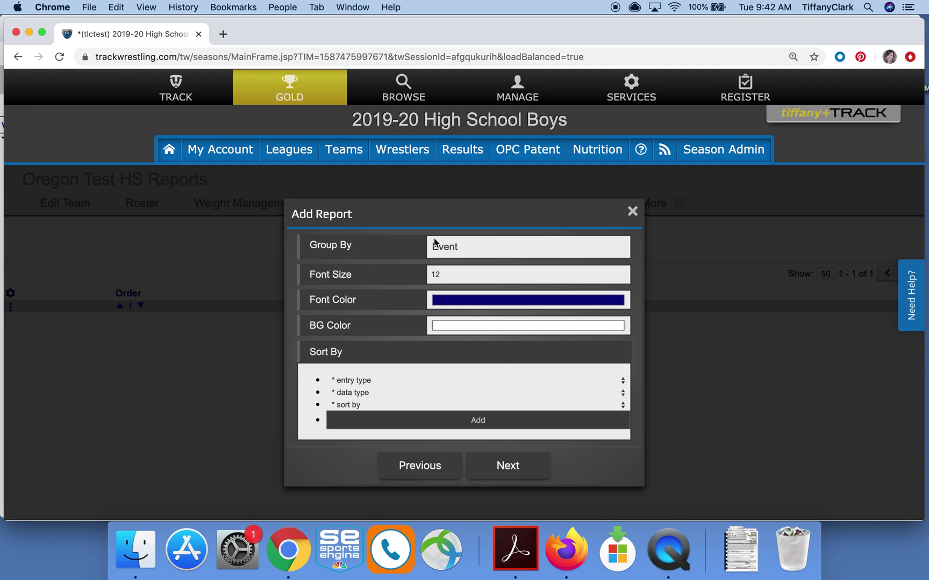
click(453, 274)
key(BackSpace)
key(BackSpace)
text(14)
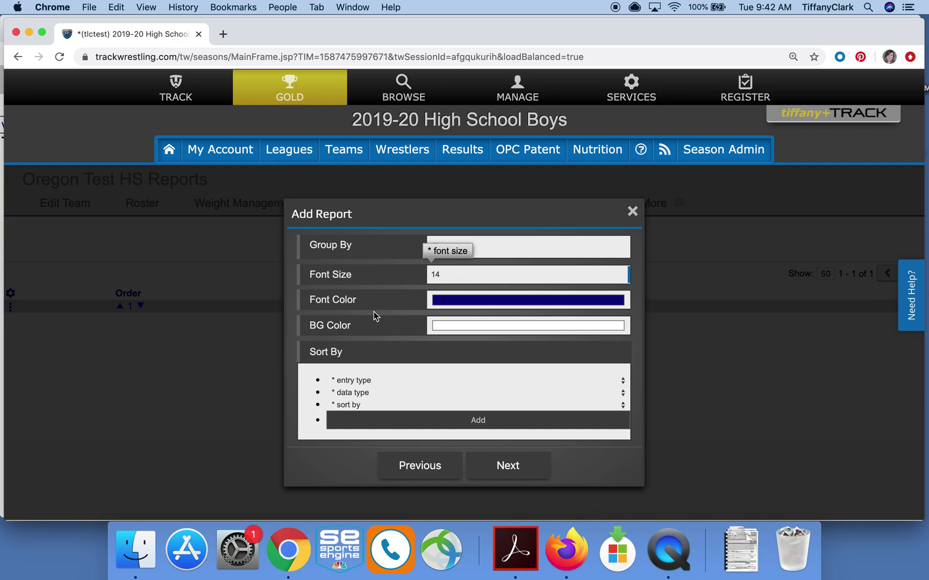
Step: Set the report's font colour to black in the Colors panel
click(467, 300)
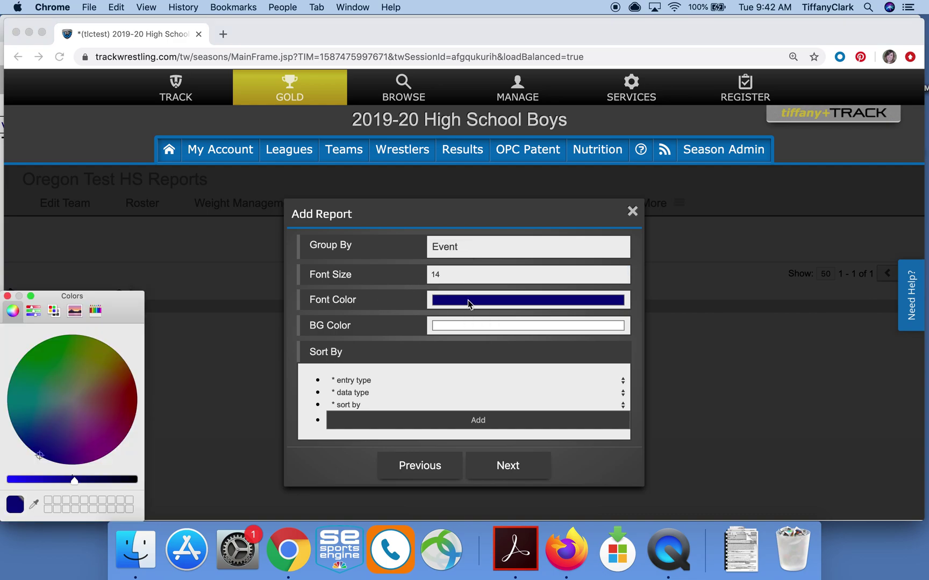
click(135, 479)
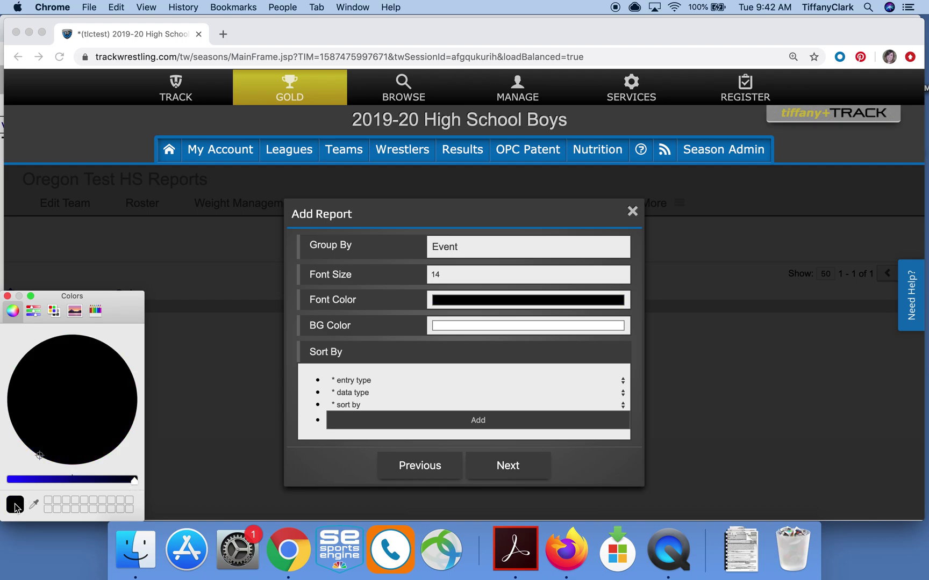
click(7, 296)
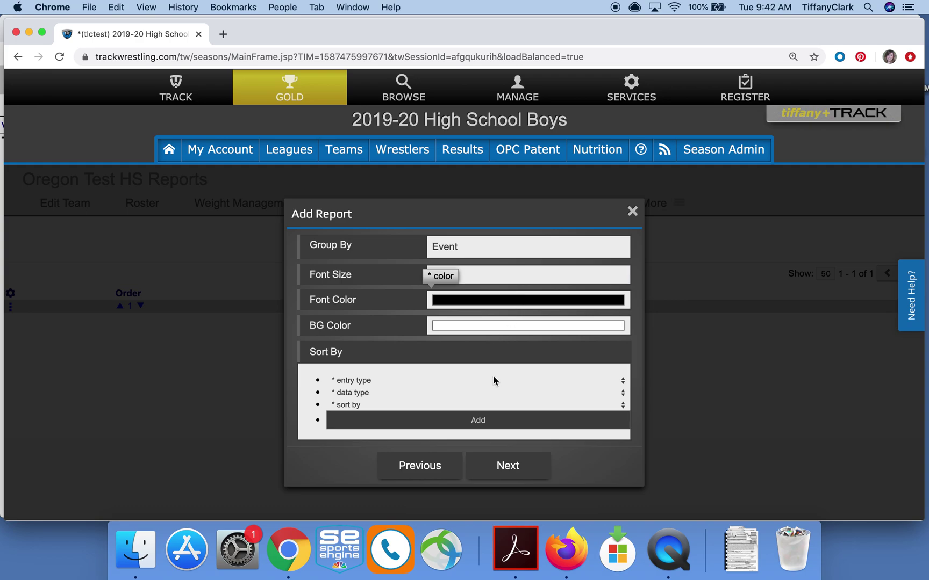
Step: Add an ascending sort on Fall using Wrestler Data, then create the Falls report
click(368, 381)
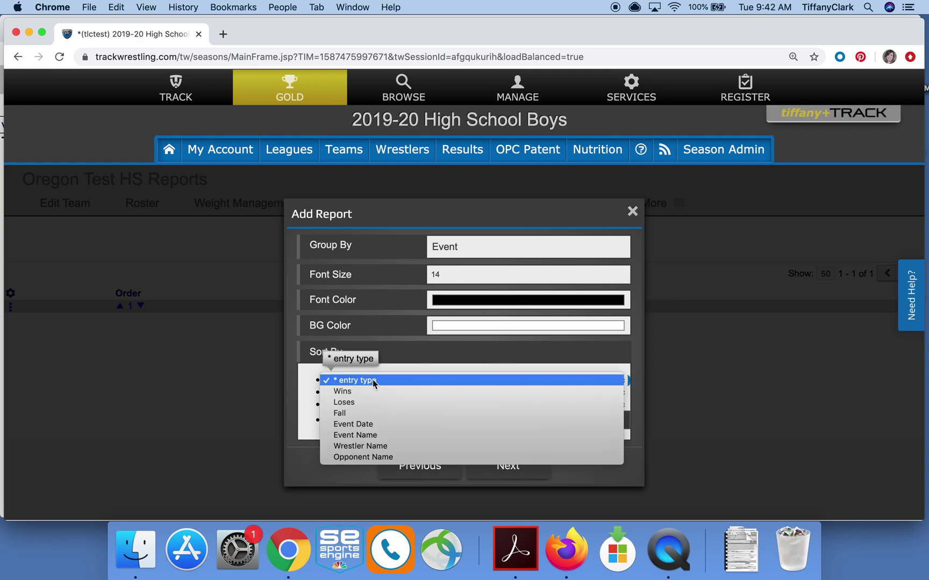
click(364, 414)
click(371, 392)
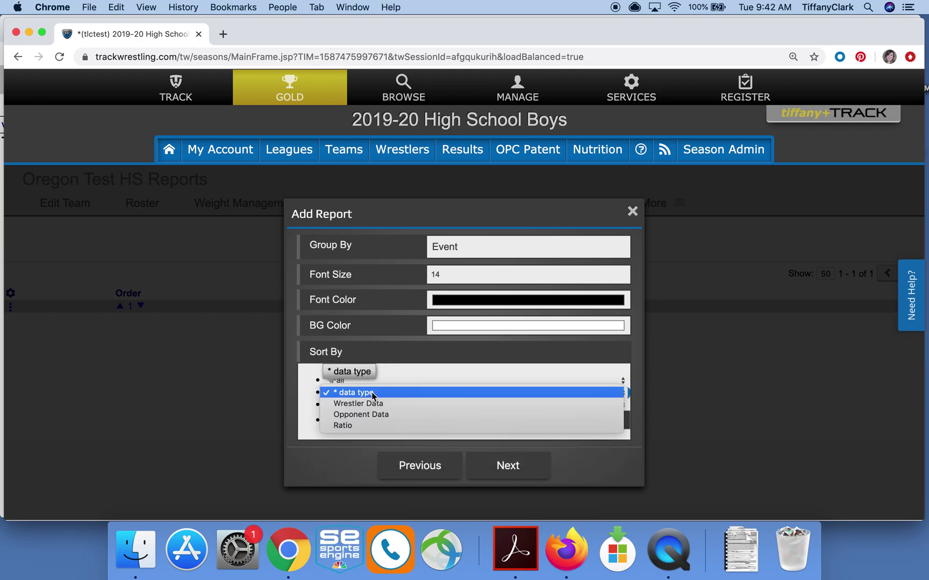
click(373, 403)
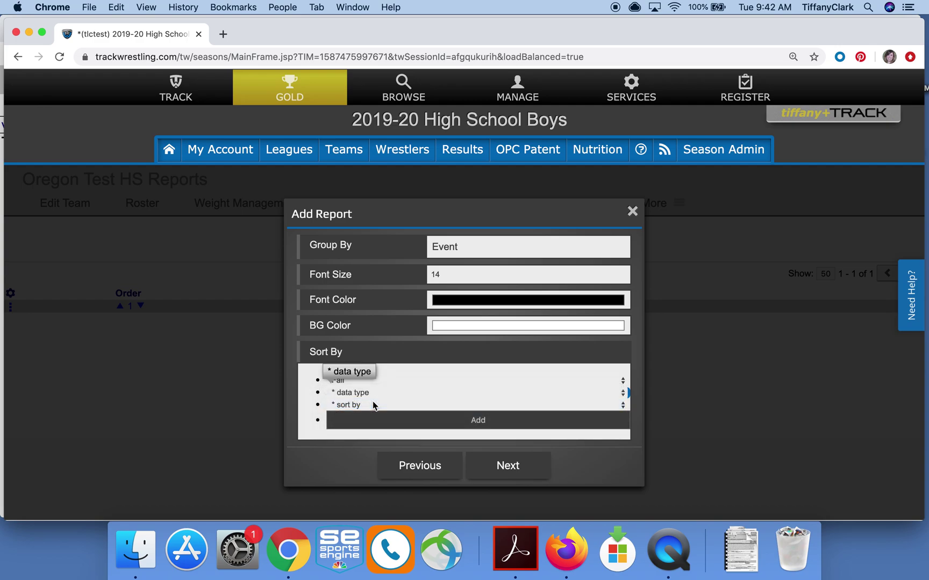
click(369, 404)
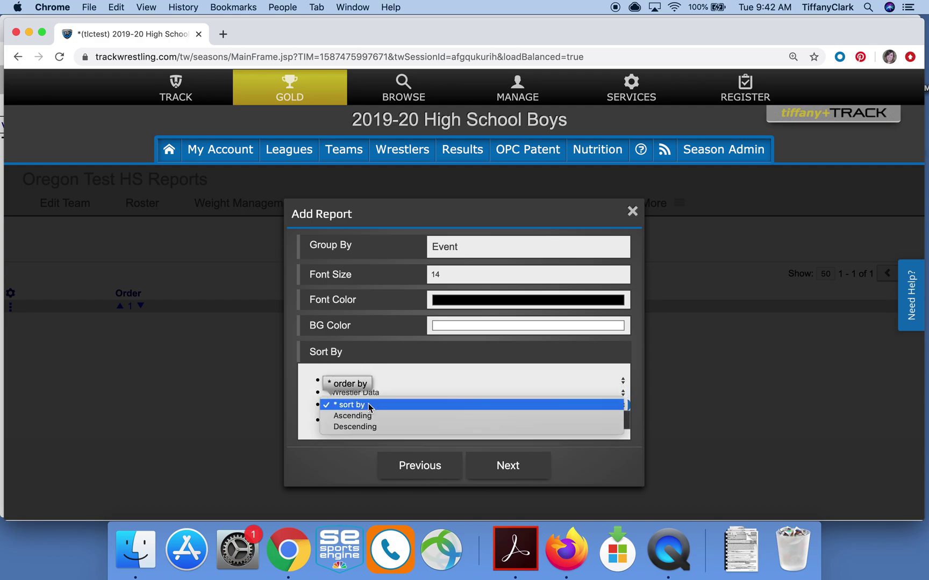
click(367, 416)
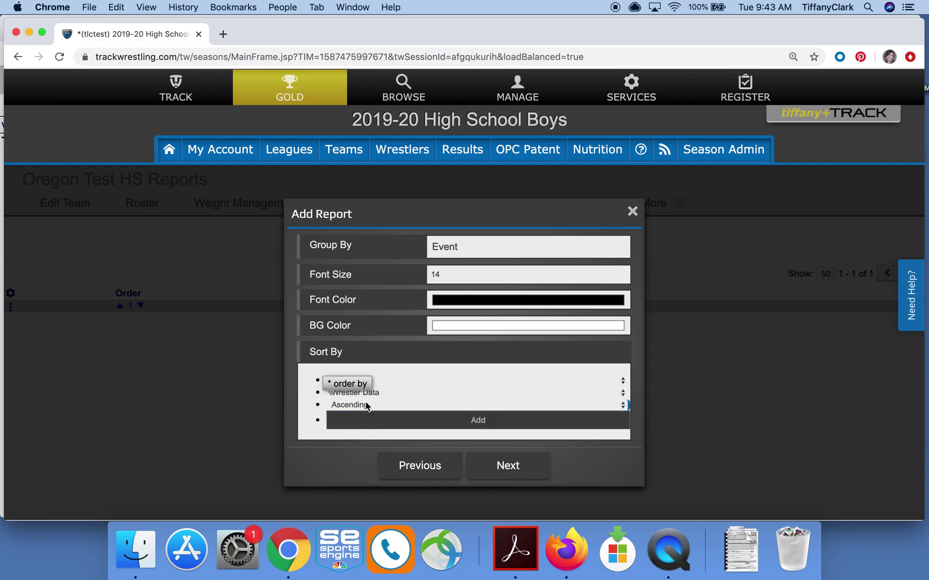
click(441, 423)
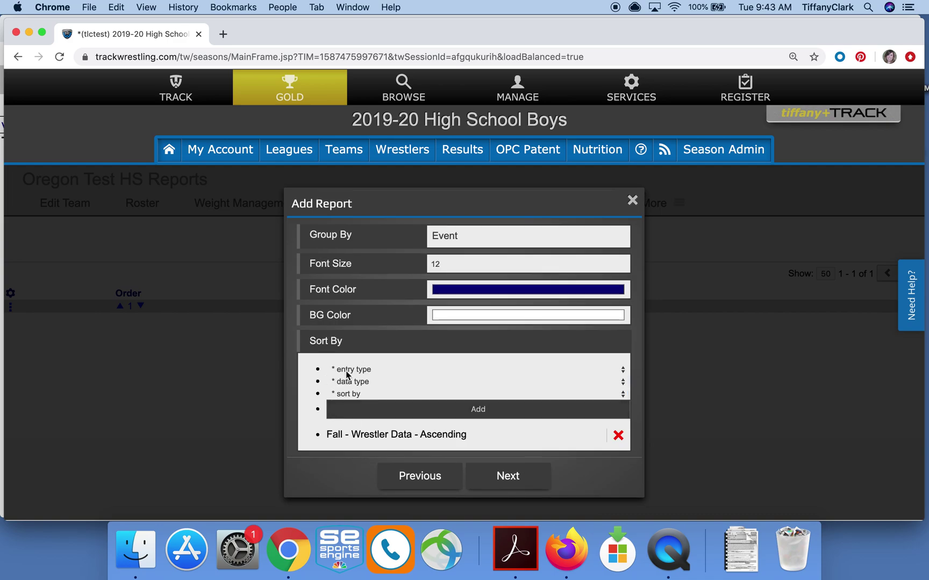
click(540, 479)
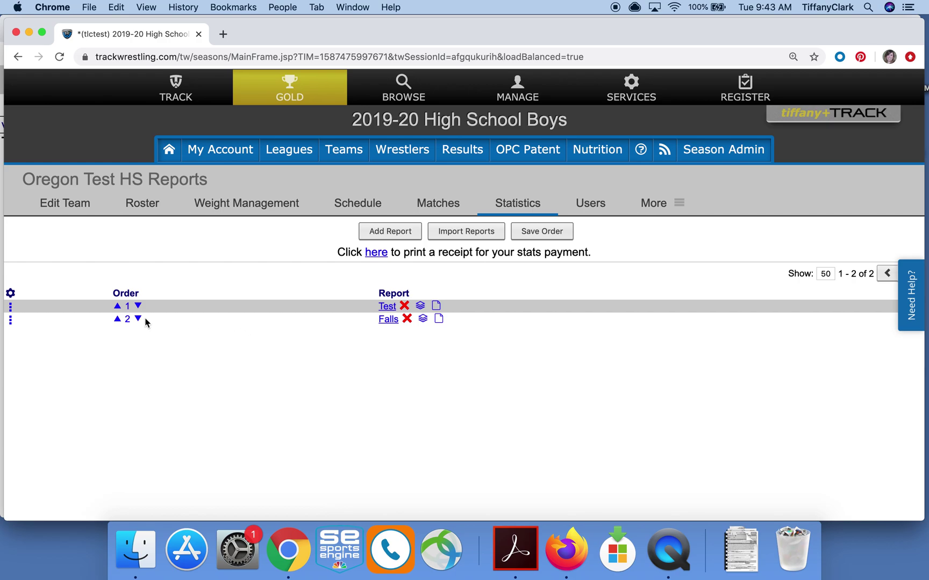
Step: Move Falls above Test to order 1 and save the report order
click(117, 320)
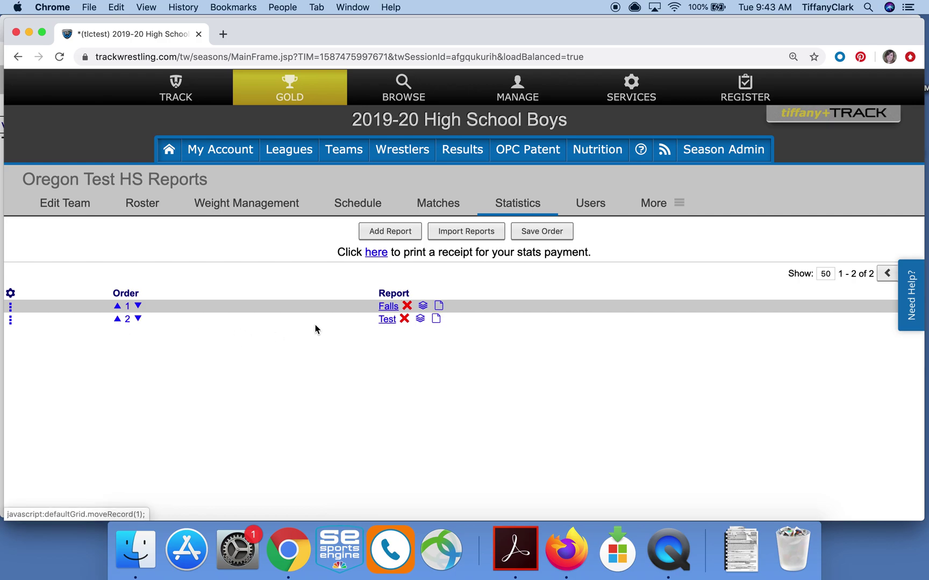
click(551, 233)
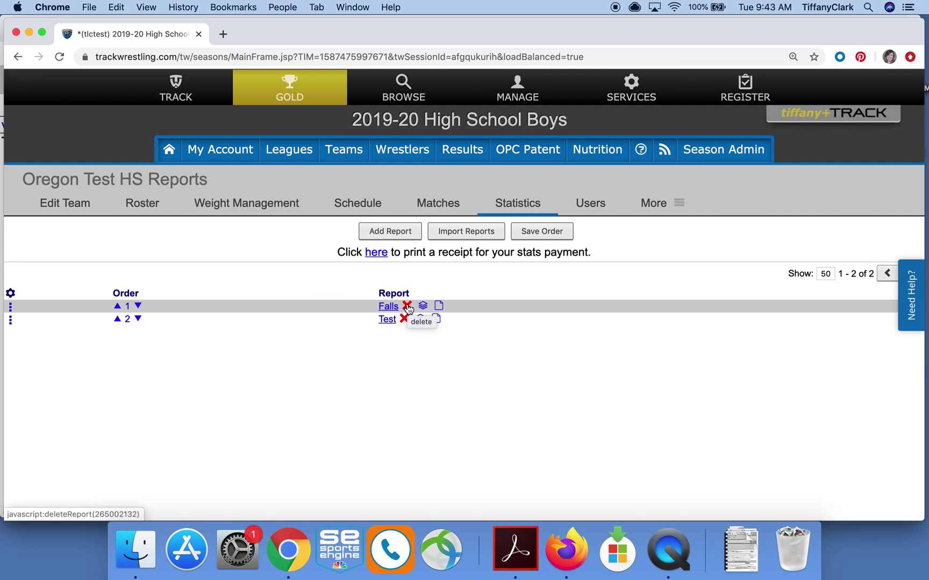
Step: Open the Falls report table showing 2 wins, 0 losses, 1 fall, then return to the list
click(439, 308)
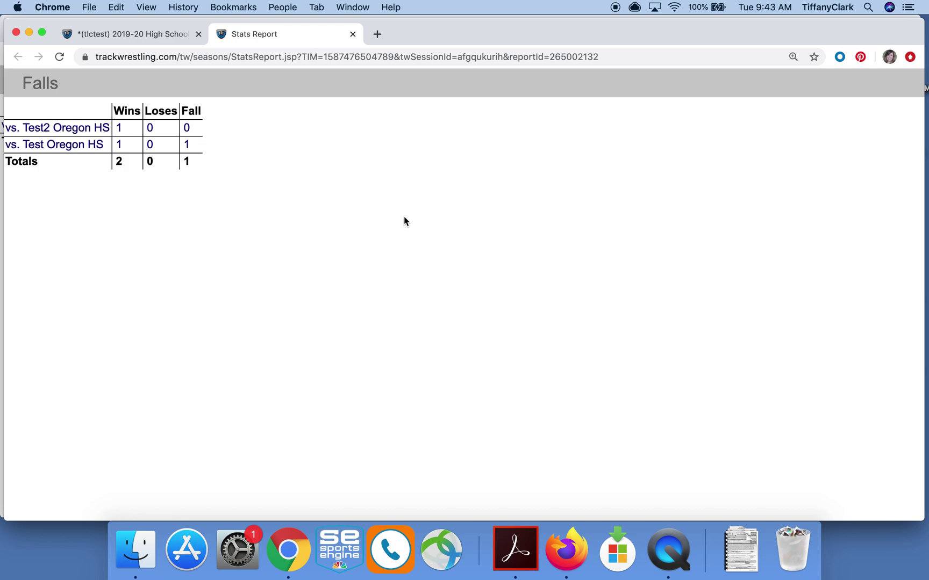
click(158, 35)
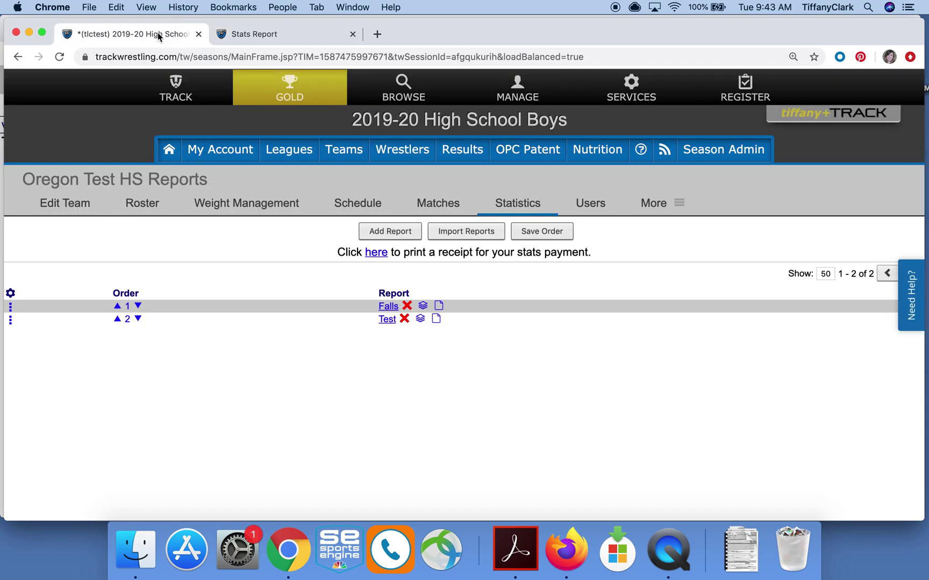
click(389, 308)
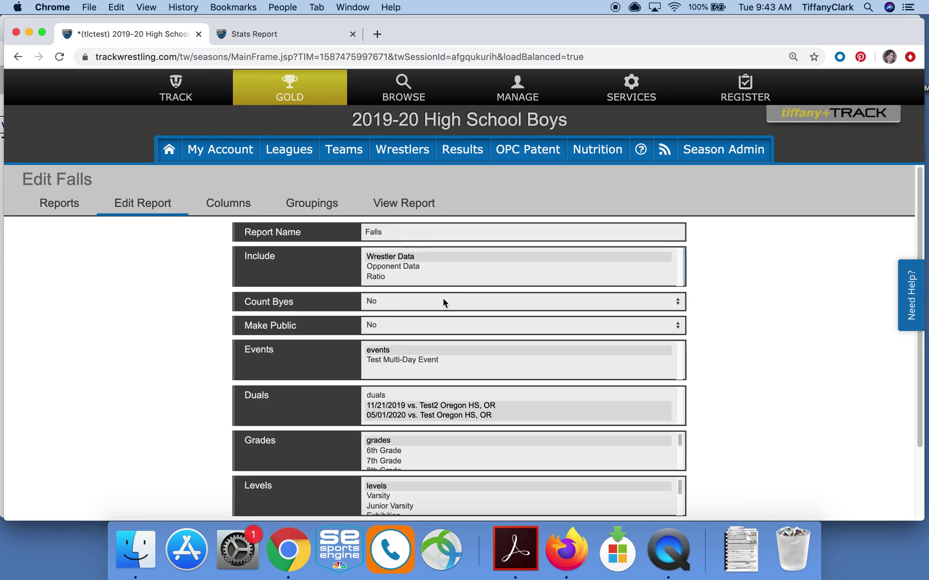
scroll(473, 368, down, 3)
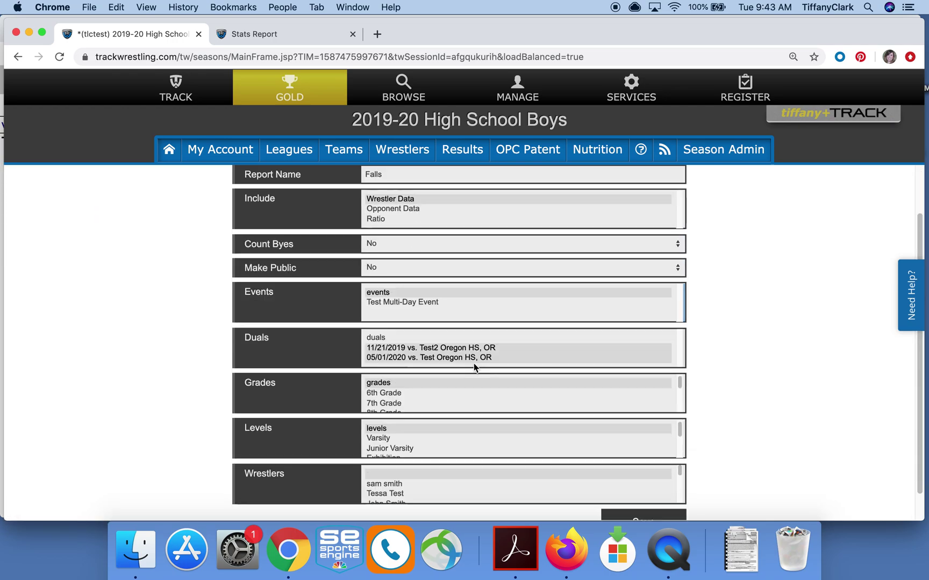
scroll(473, 369, up, 3)
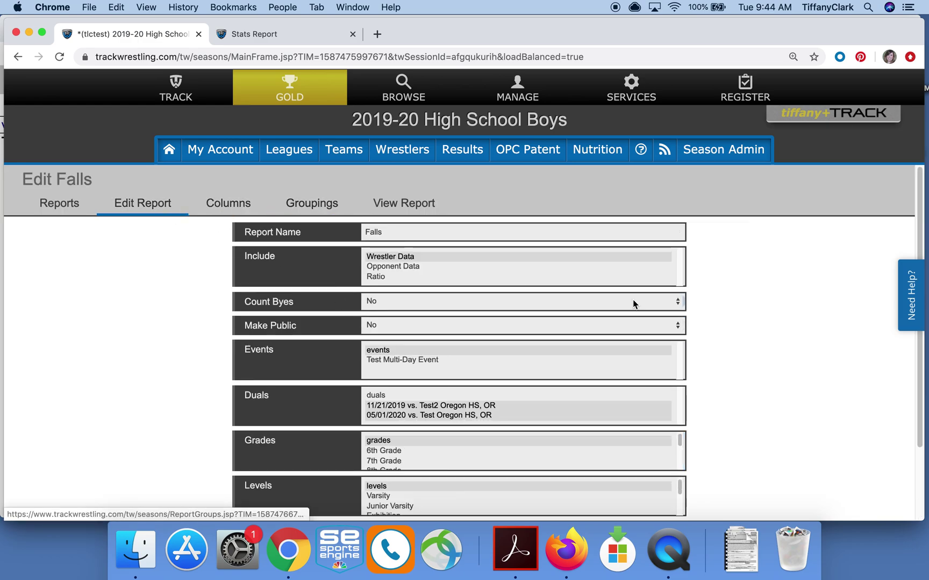
scroll(632, 300, down, 3)
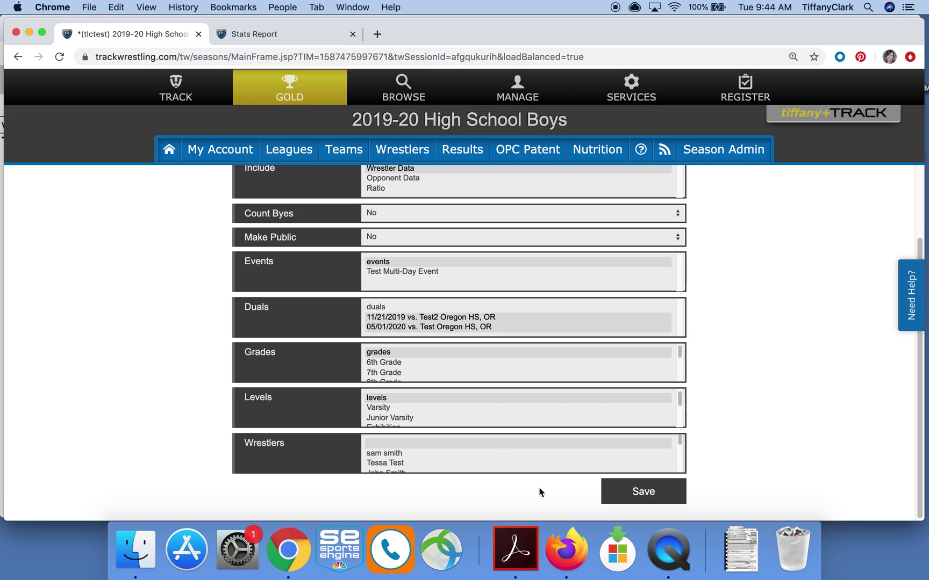
click(632, 490)
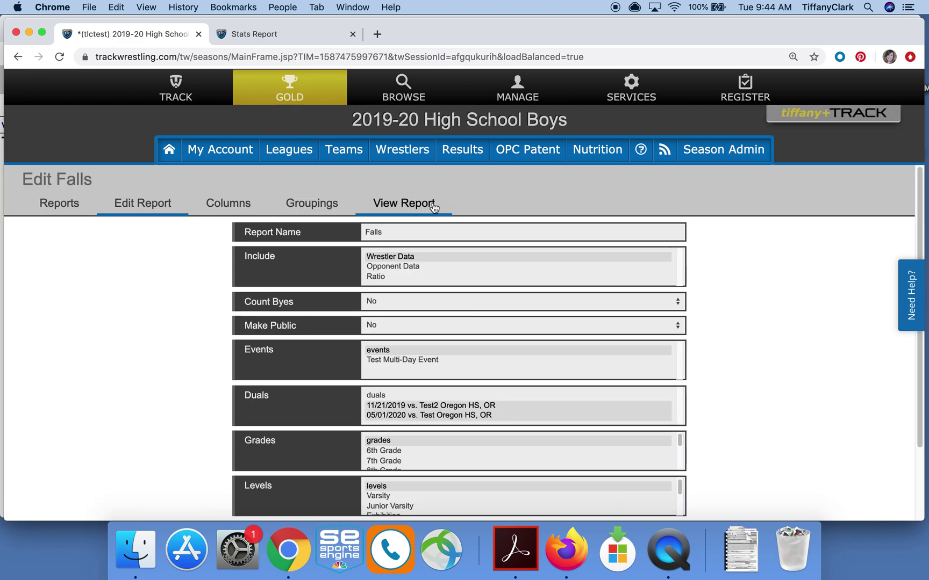
click(58, 203)
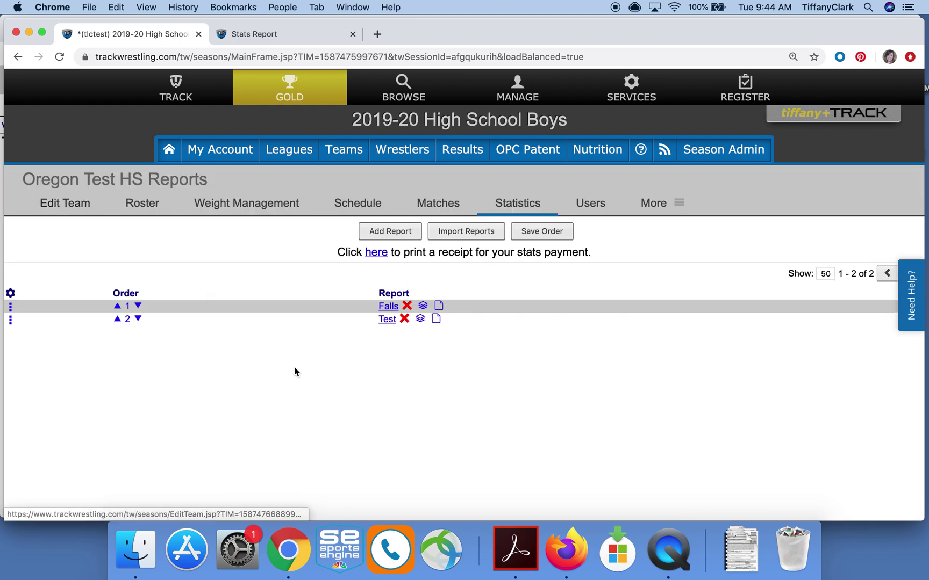